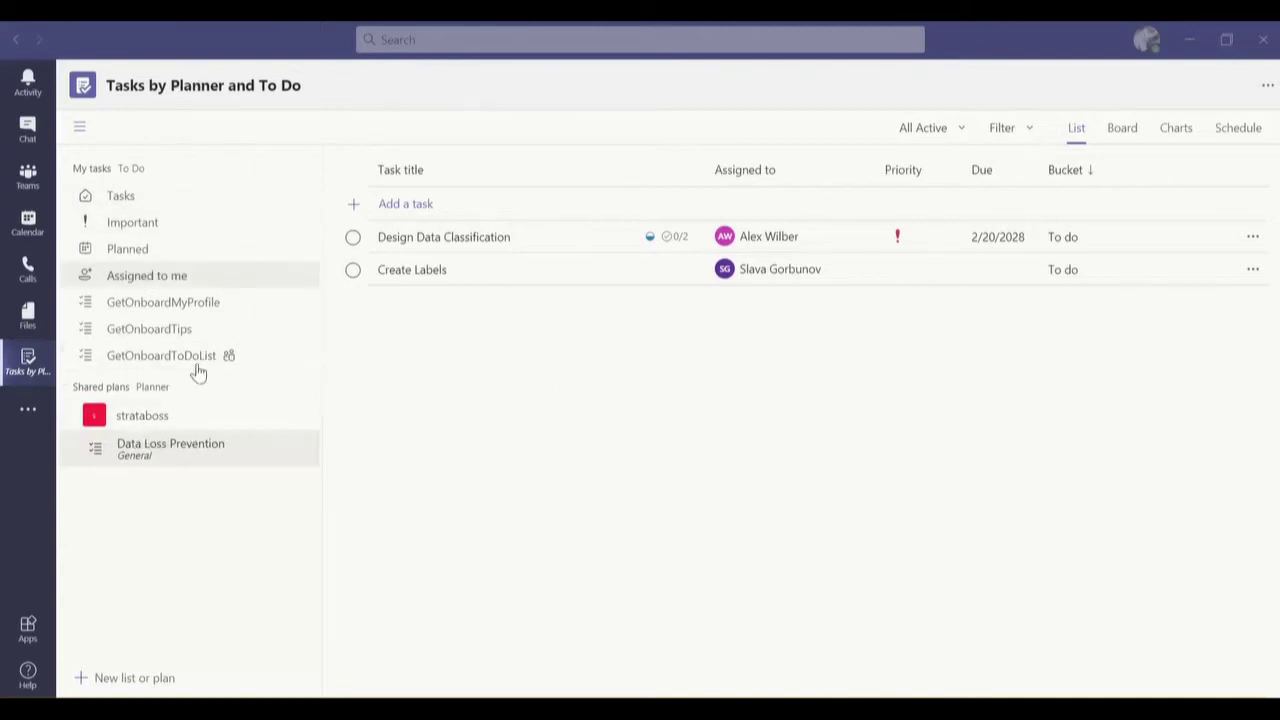
Step: Start a 'Travel Planning' plan in the strataboss team, check its channel options, then cancel it
click(122, 680)
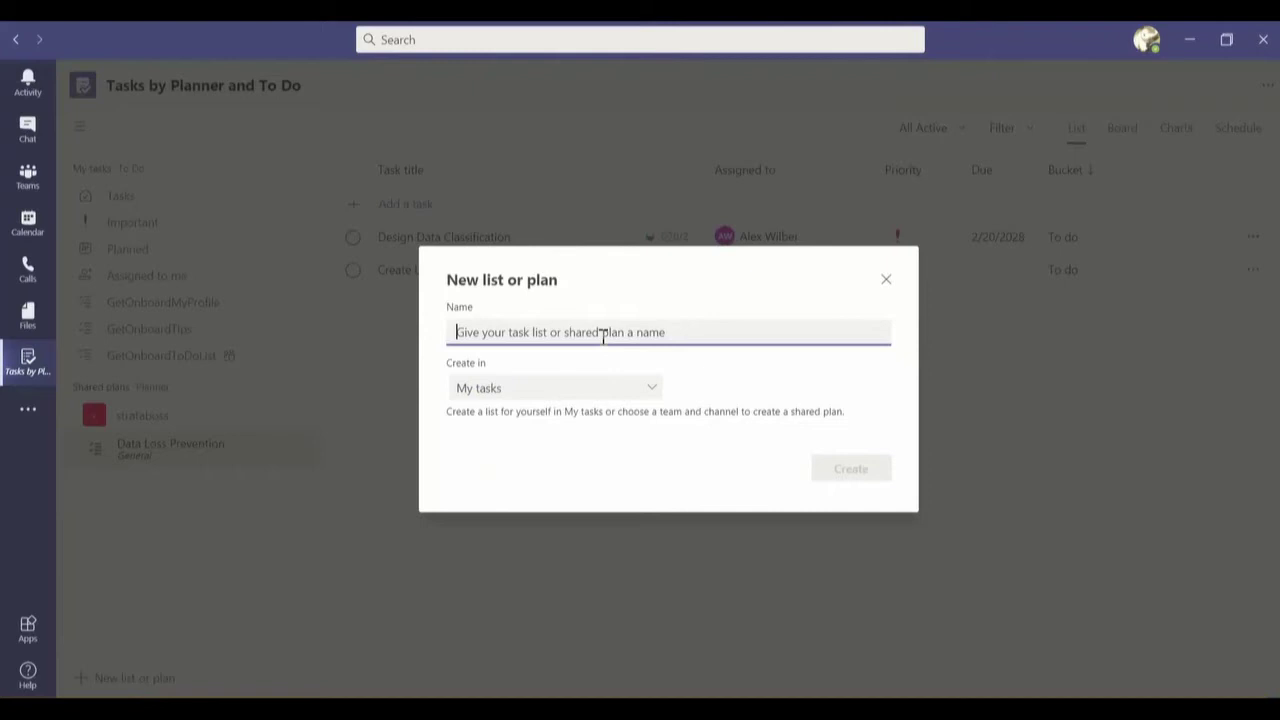
text(T)
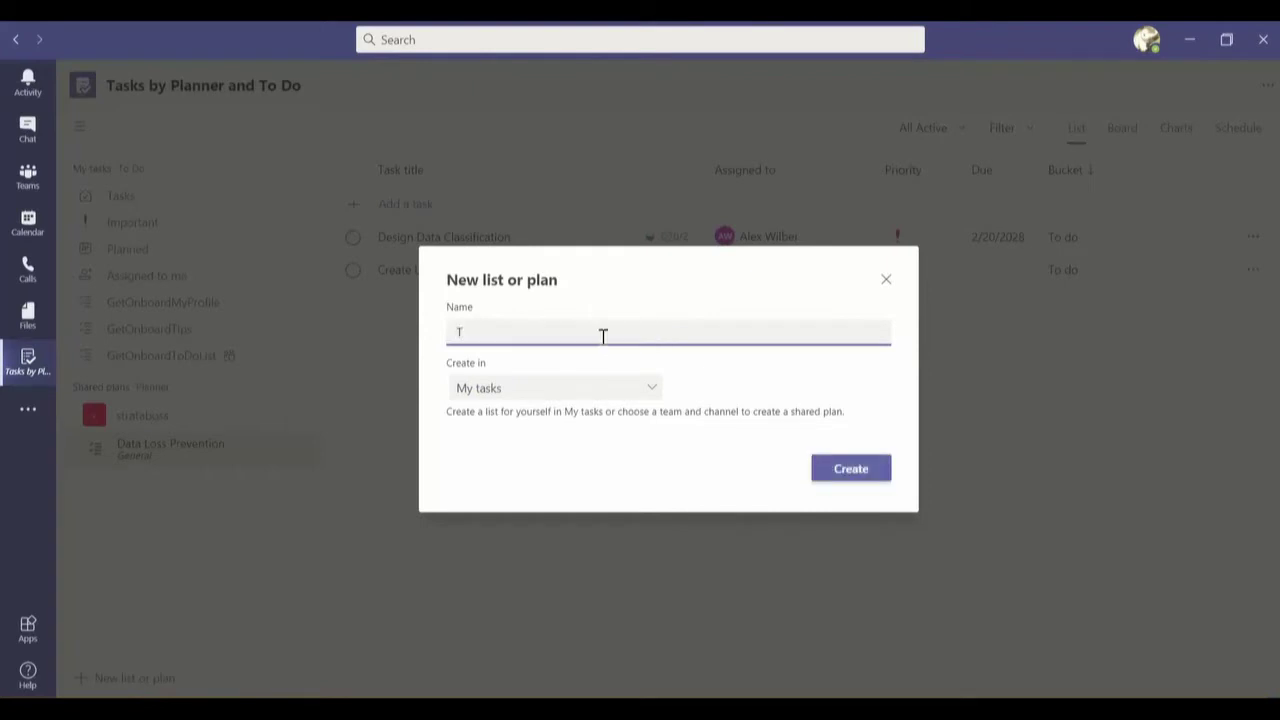
text(ravel Pla)
text(nning)
click(651, 390)
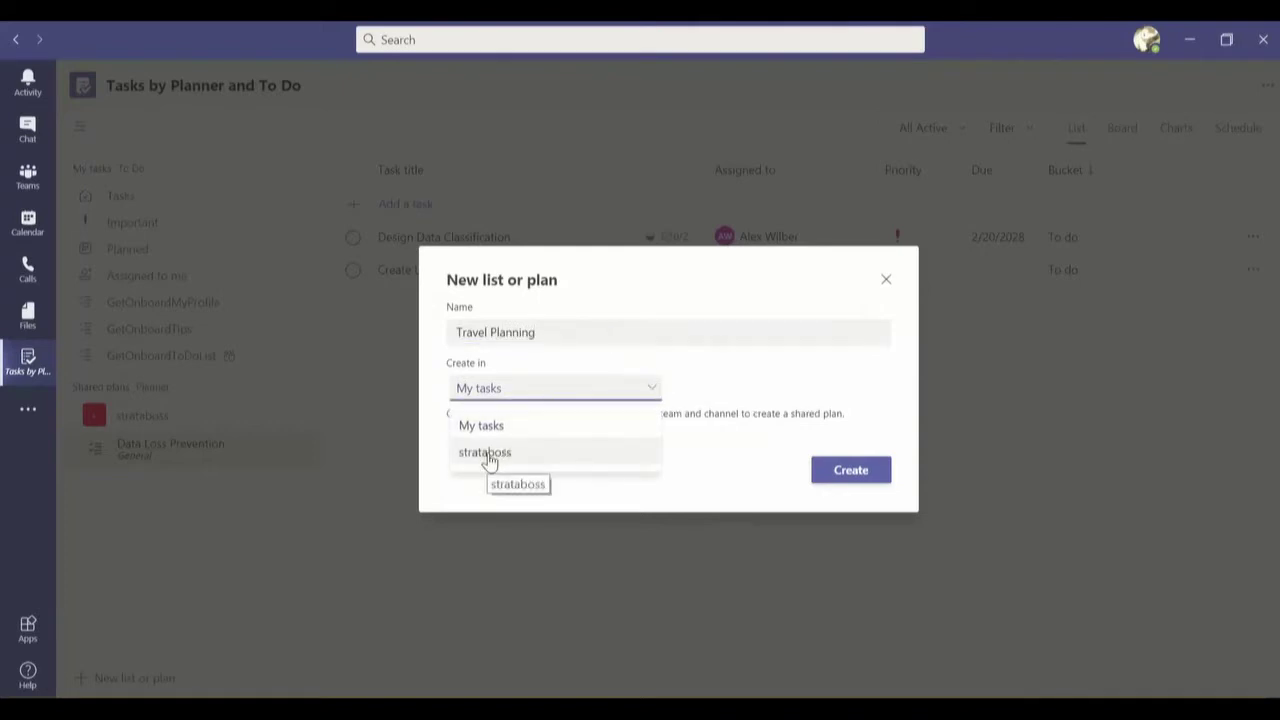
click(491, 457)
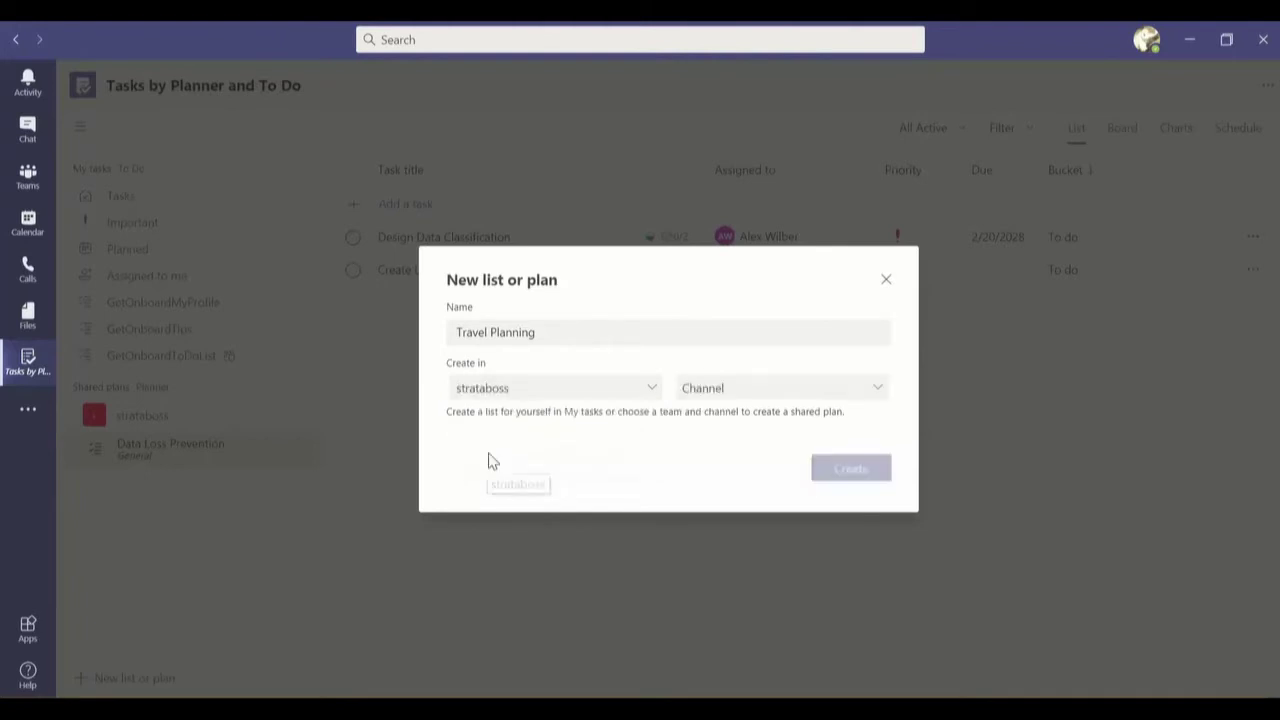
click(723, 395)
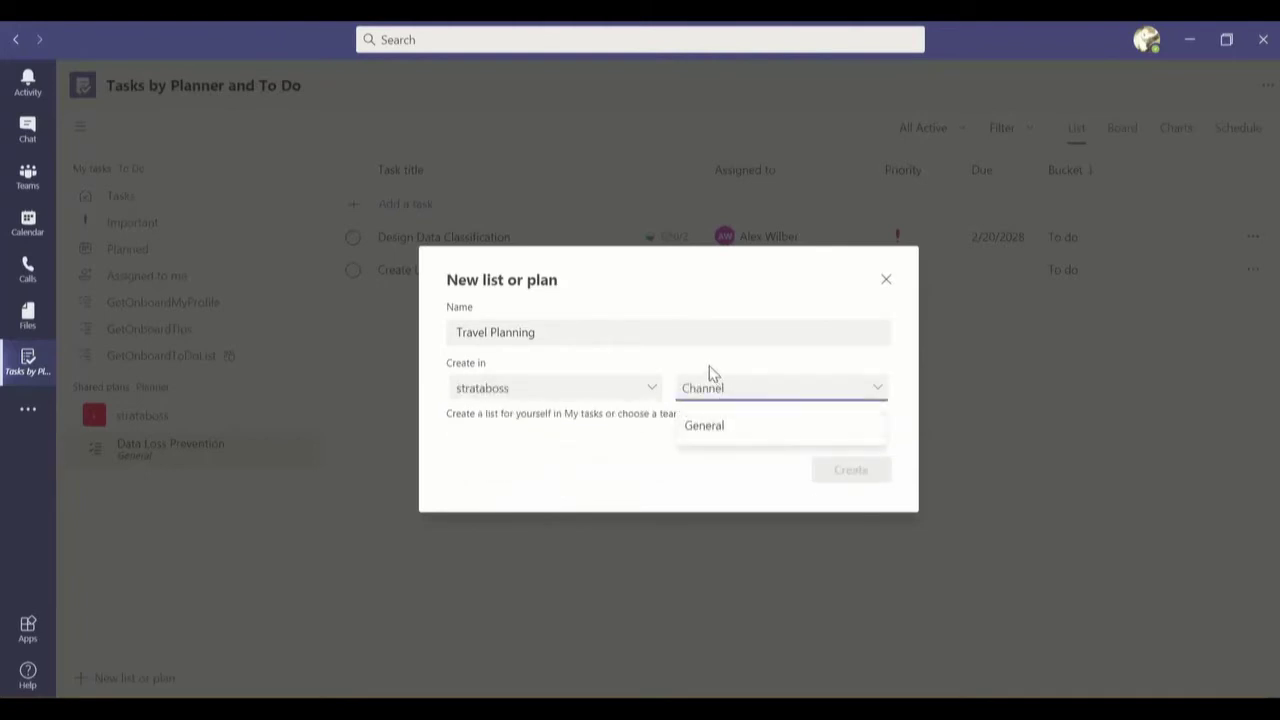
click(714, 372)
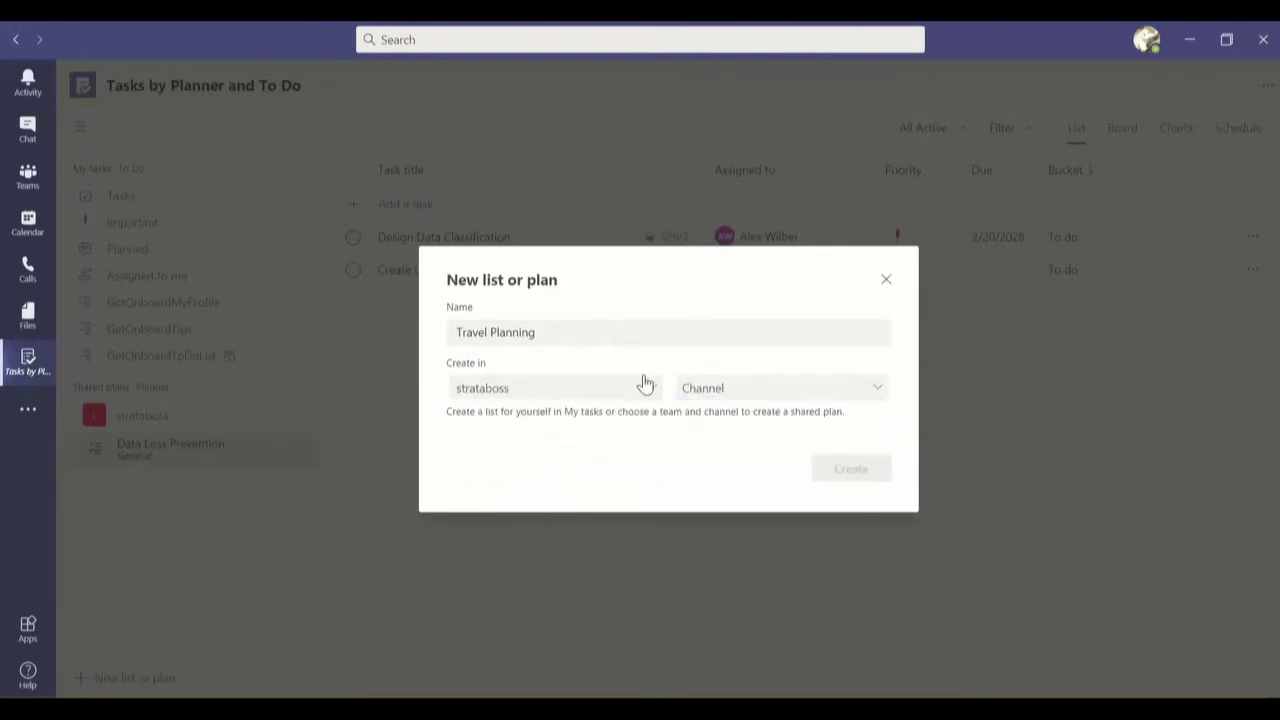
click(886, 281)
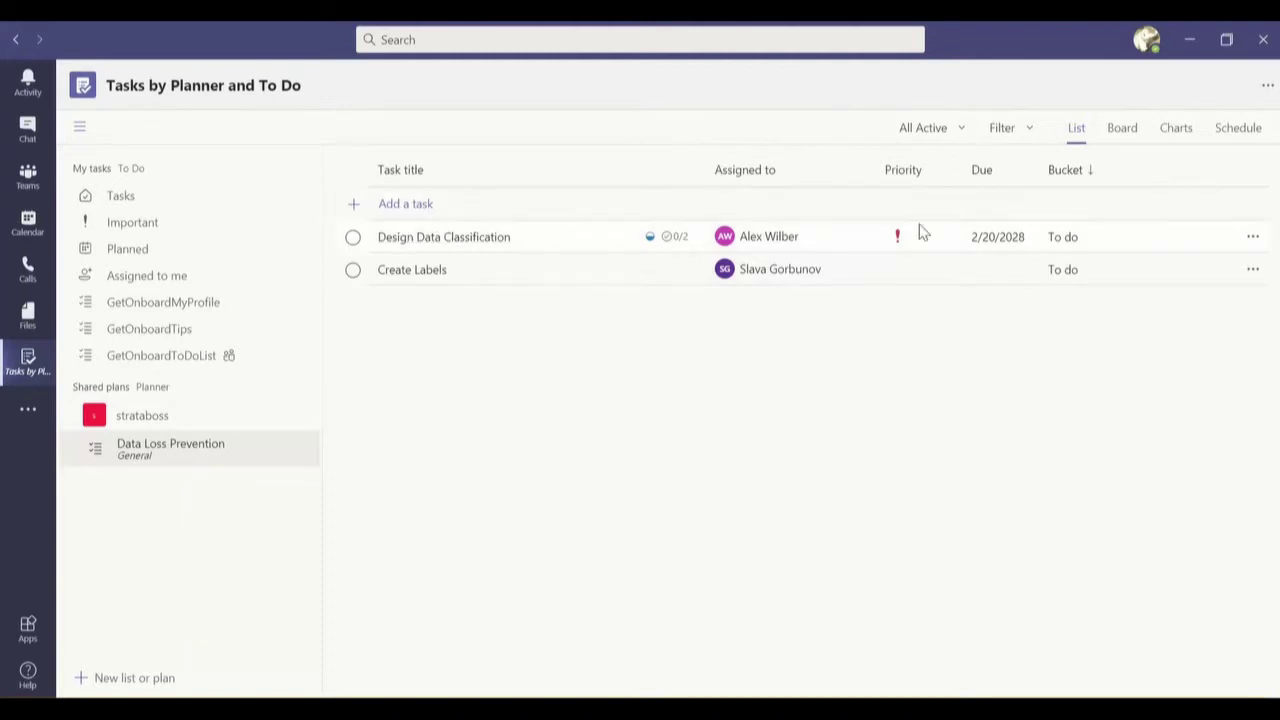
Step: Open the Design Data Classification task's details and review its attachment options, dates and checklist
click(557, 242)
click(554, 237)
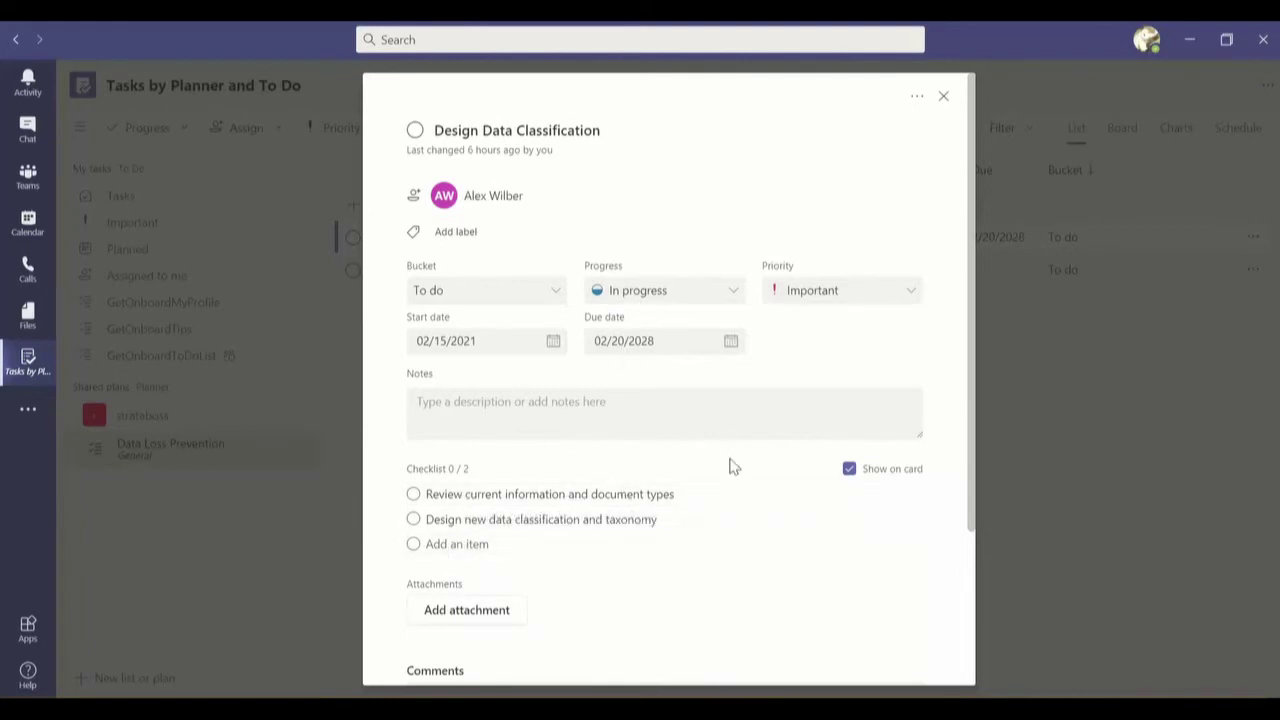
click(496, 619)
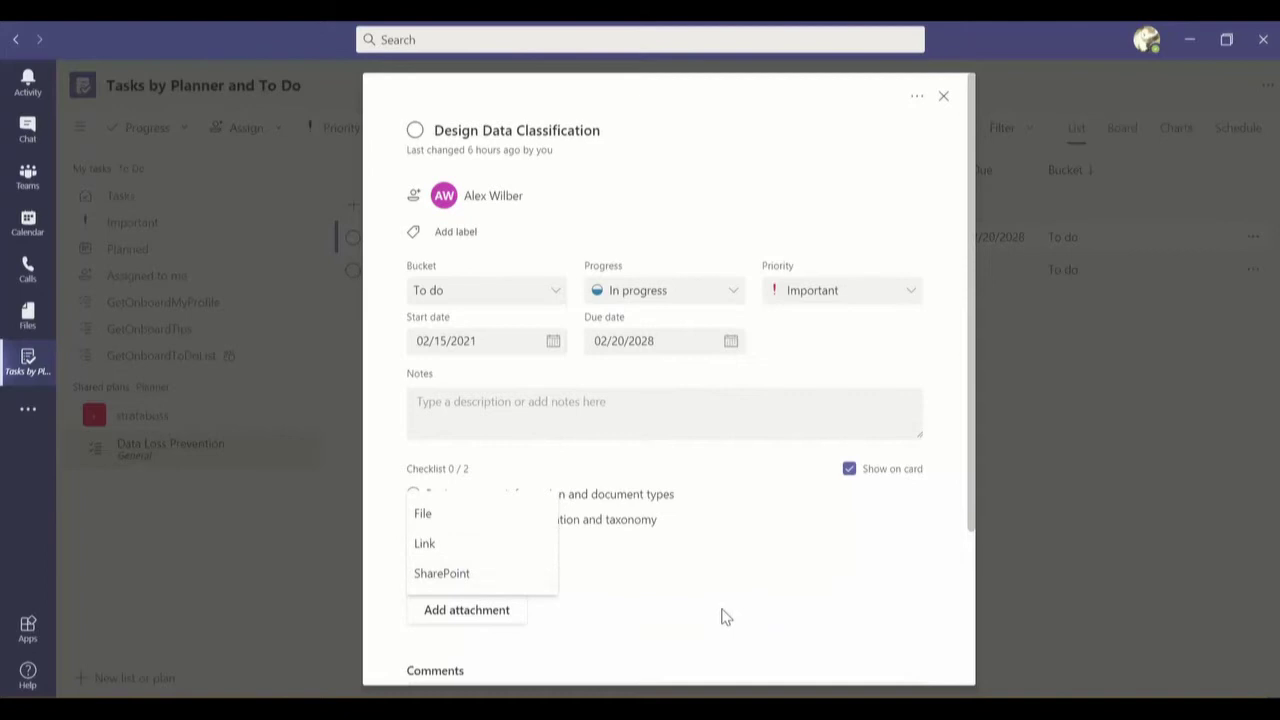
drag(971, 514, 968, 669)
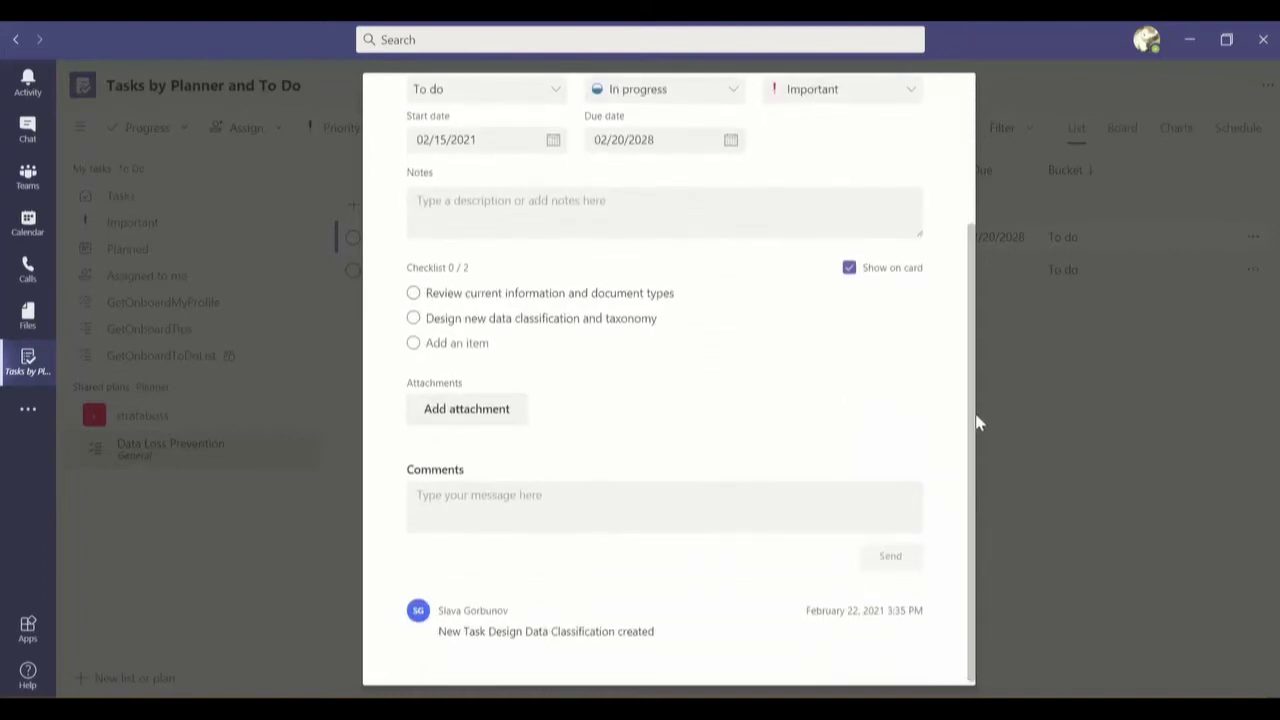
drag(975, 423, 974, 171)
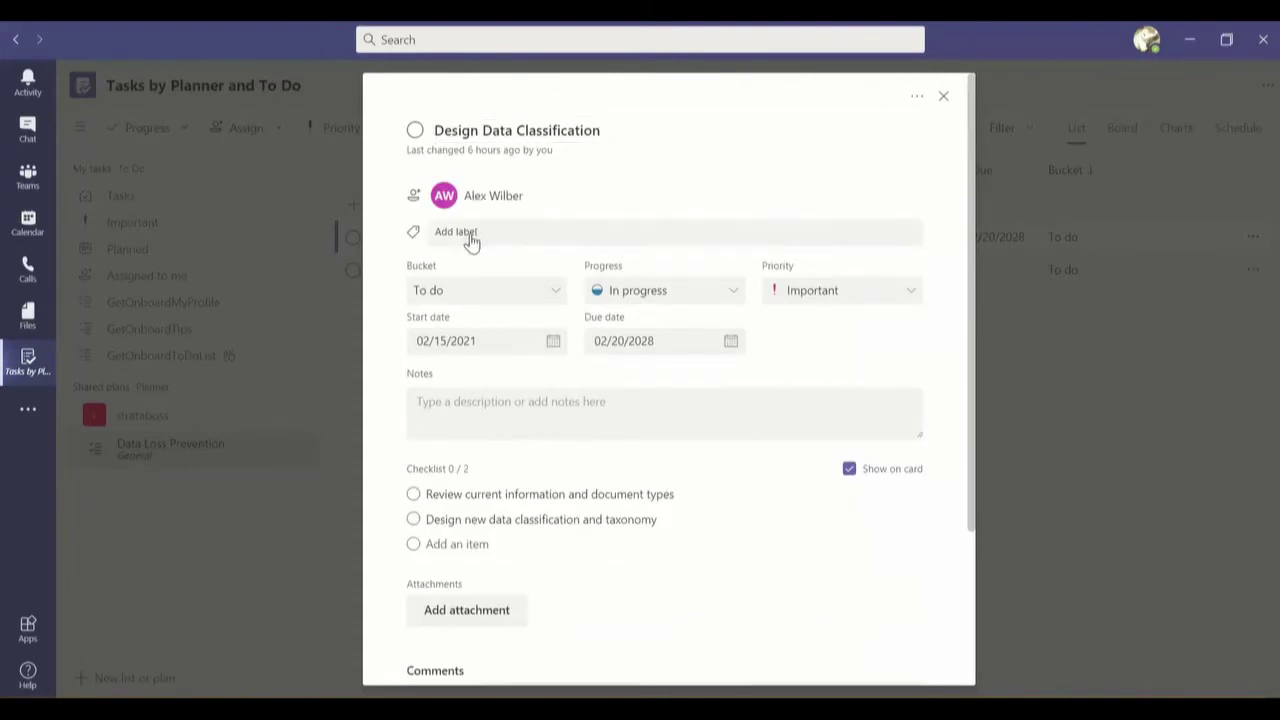
Step: Close the task details, clear the '1 selected' selection, and switch the plan to Board view
click(945, 99)
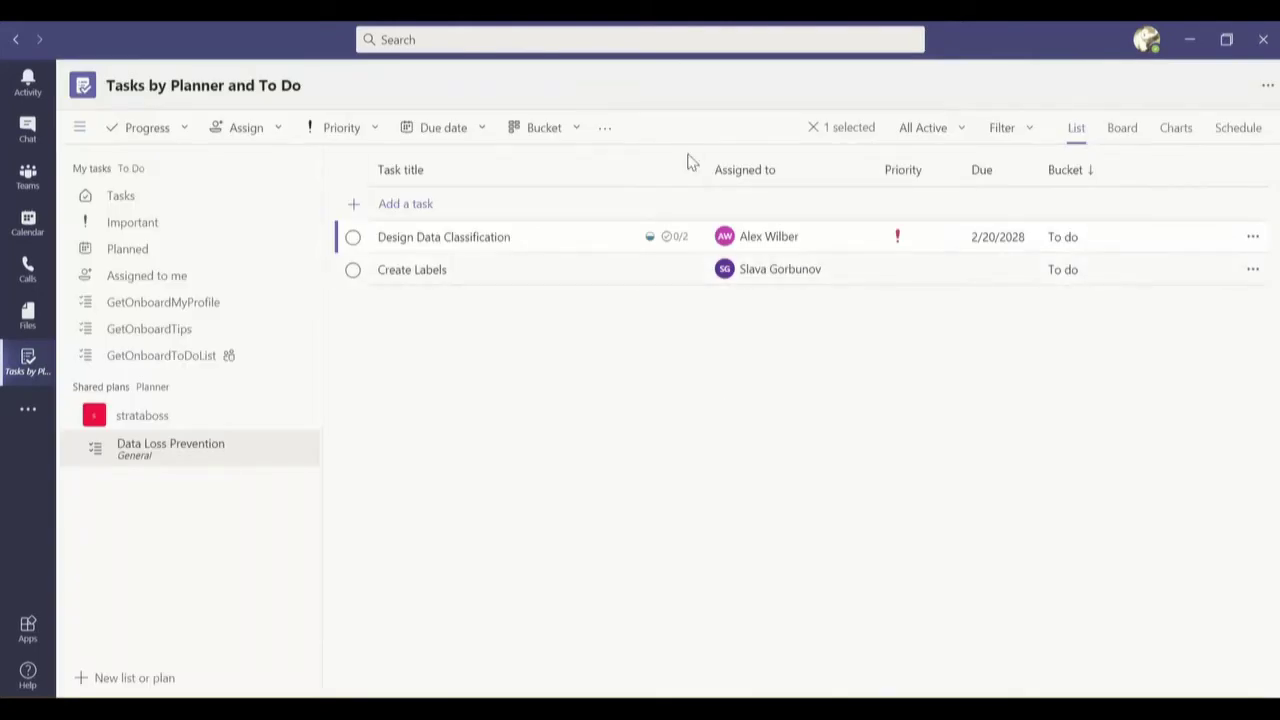
click(813, 127)
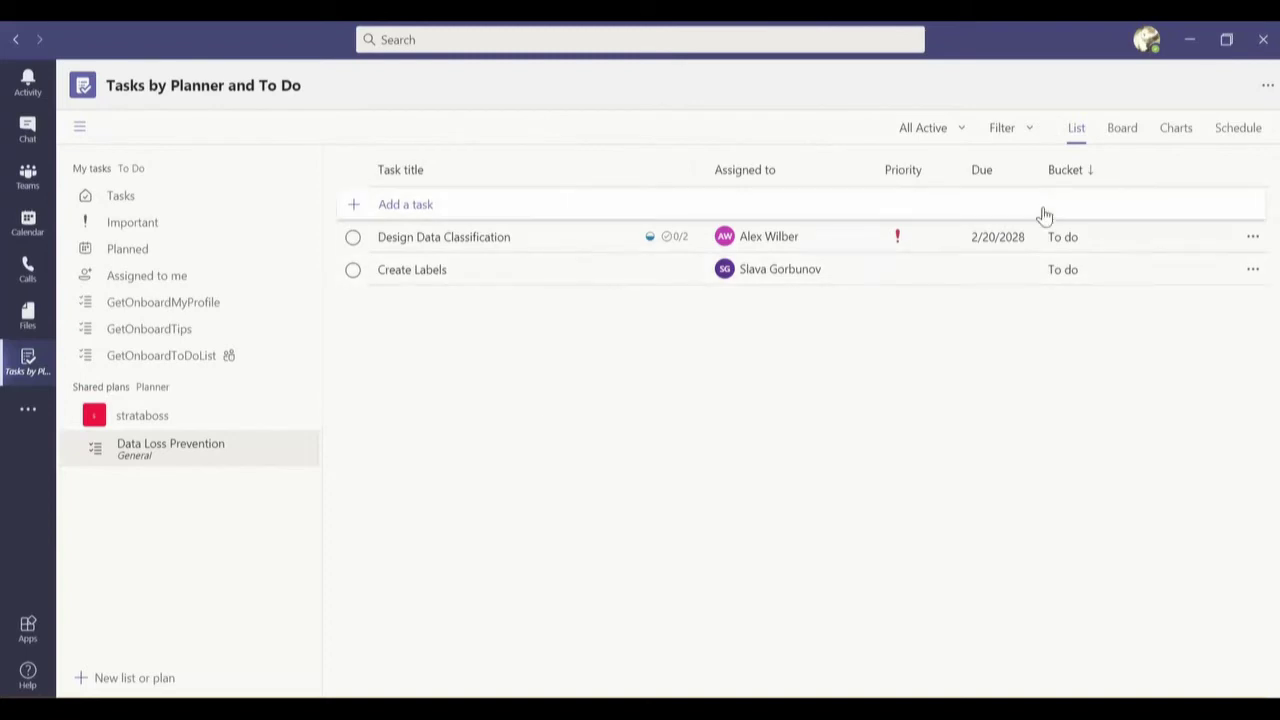
click(1122, 130)
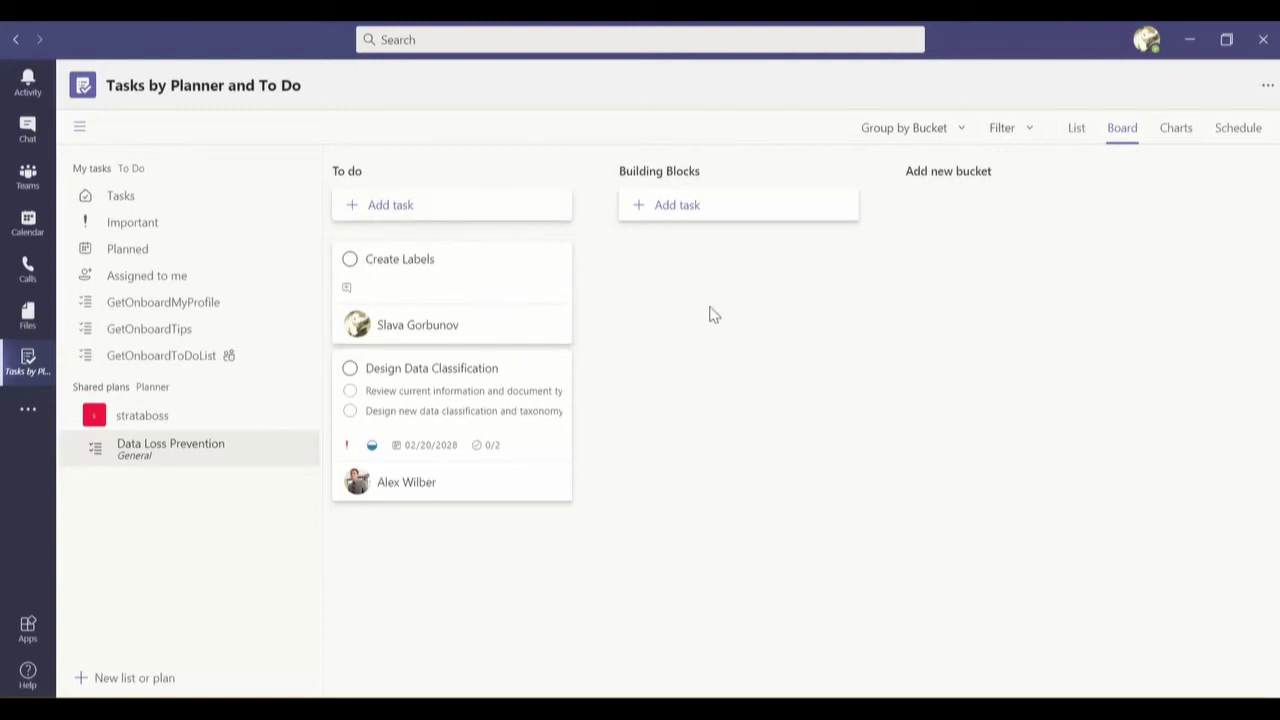
click(1182, 133)
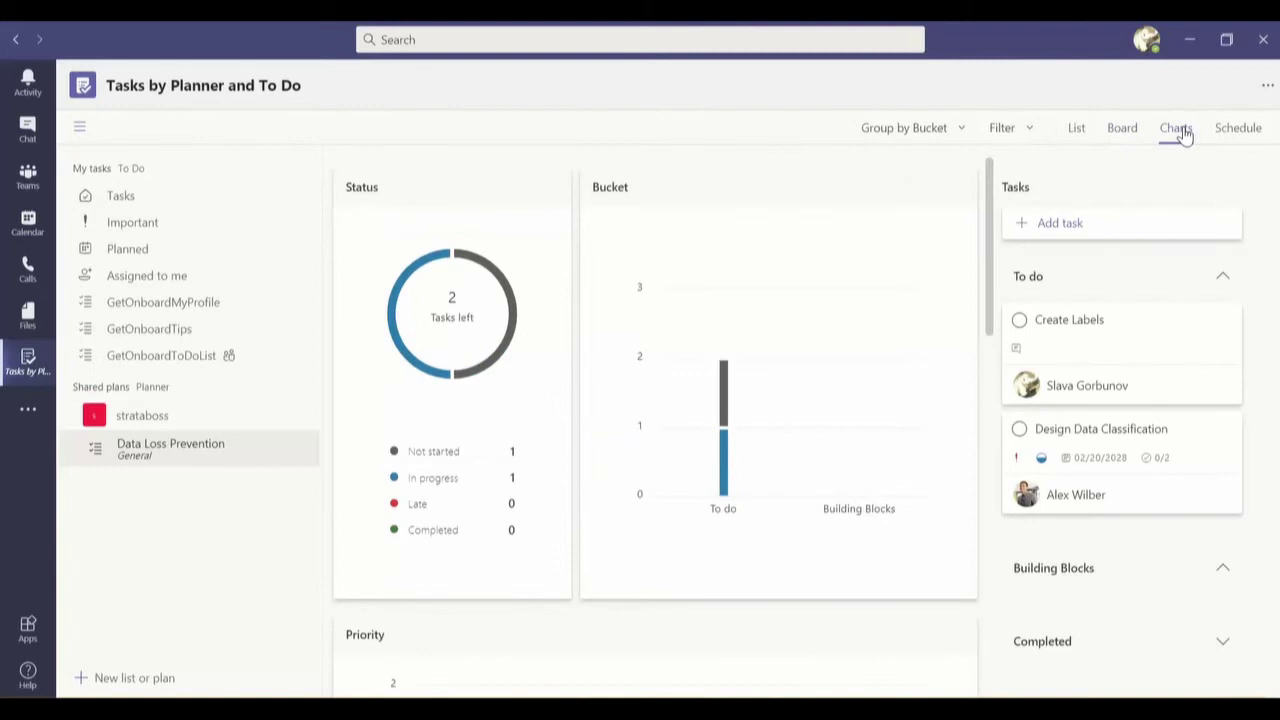
mouse_move(992, 188)
mouse_down()
mouse_move(986, 492)
mouse_move(980, 177)
mouse_up()
click(1238, 129)
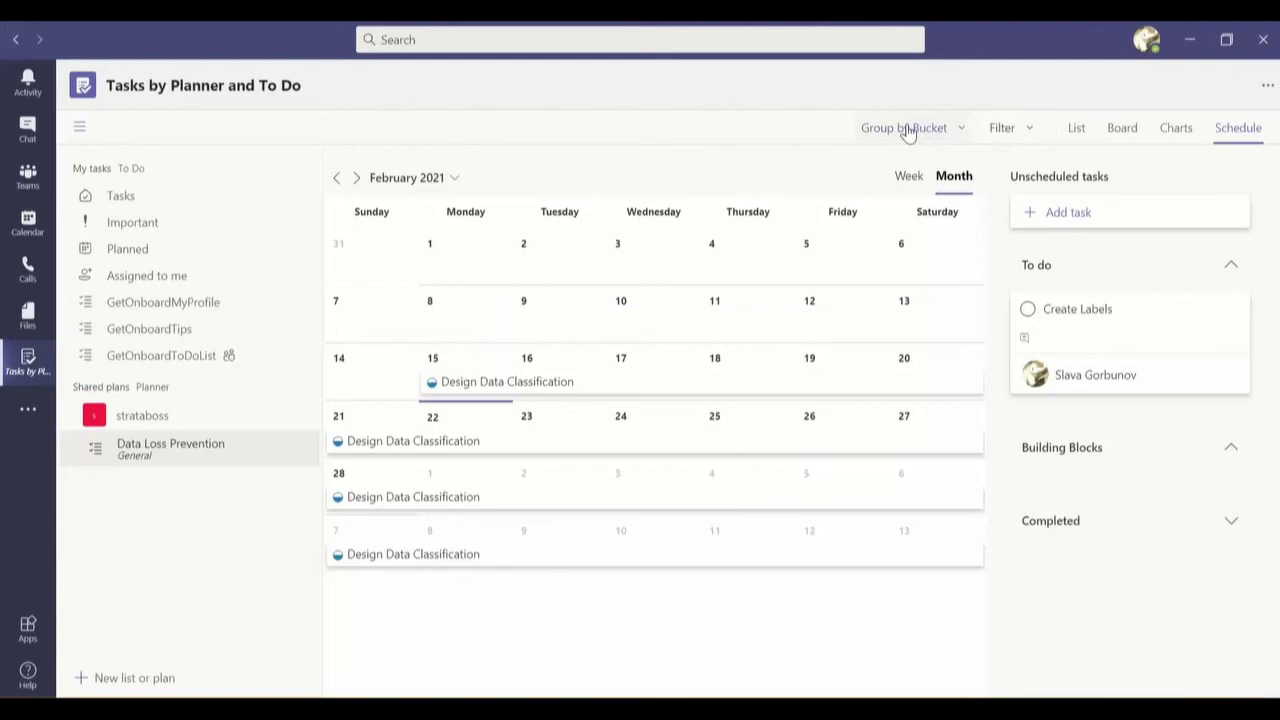
click(1010, 127)
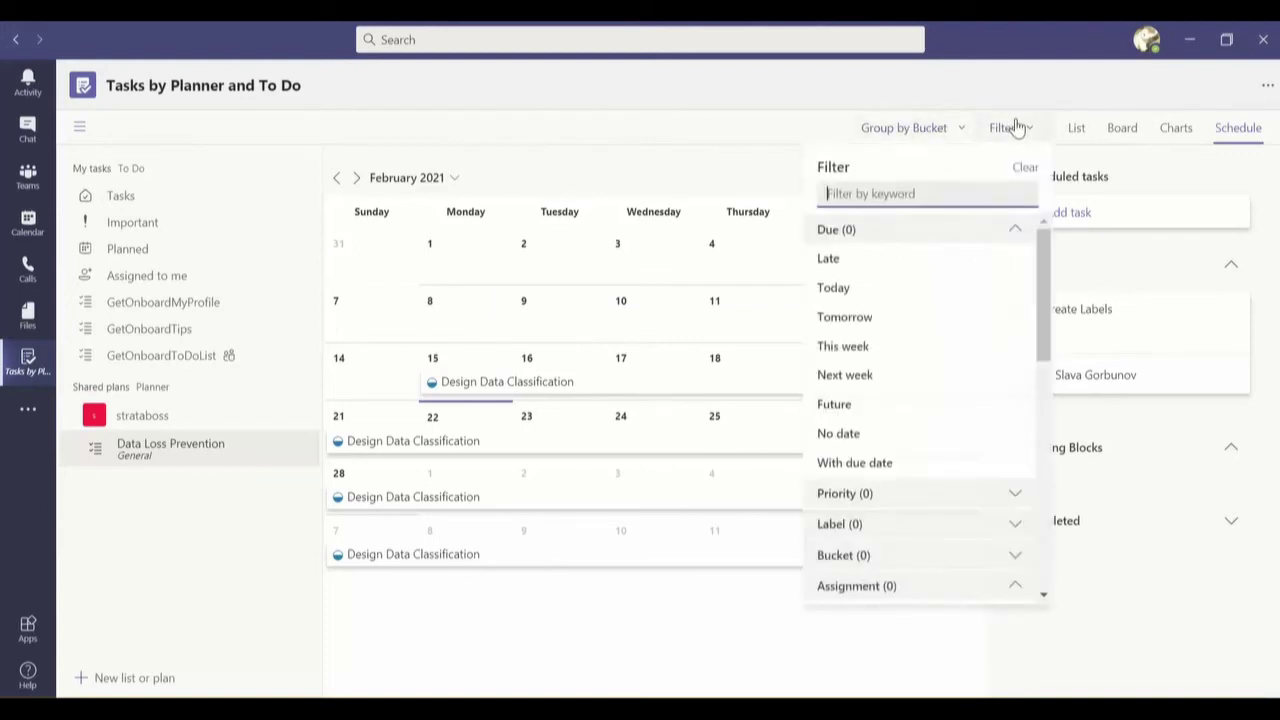
click(620, 122)
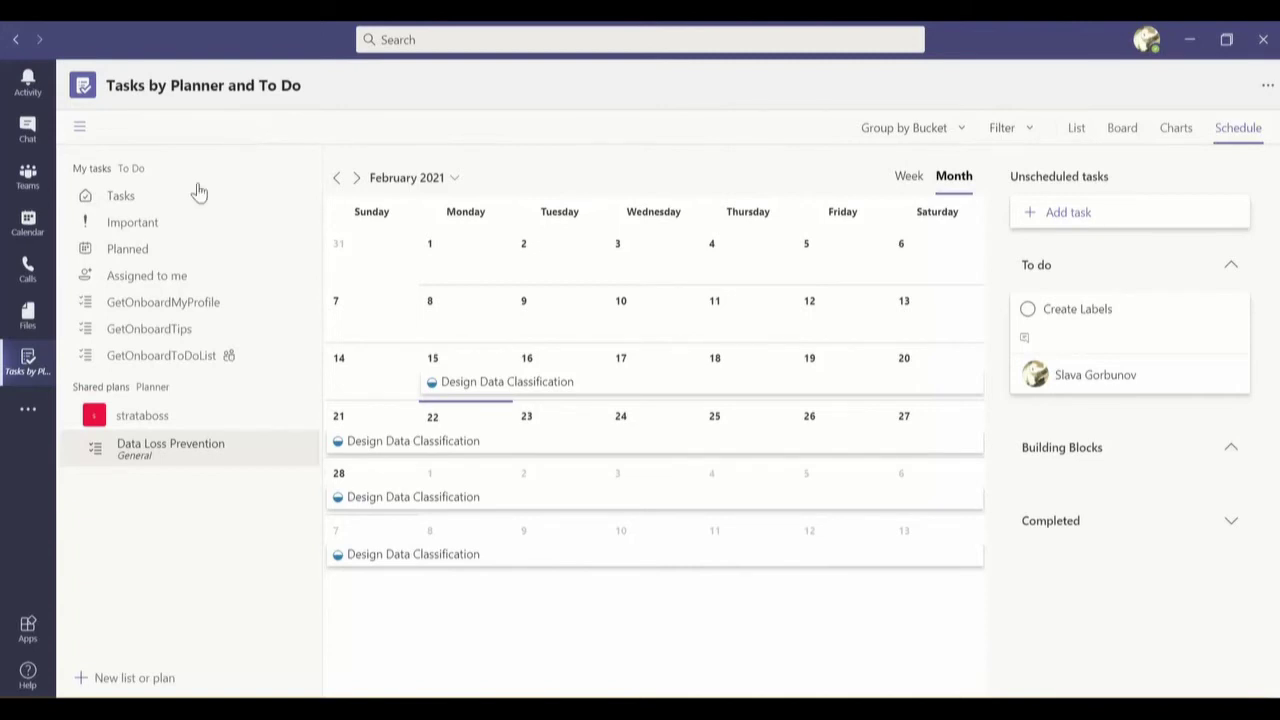
Step: Under Assigned to me, add a 'Sub items' checklist entry to the Compliance task
click(167, 284)
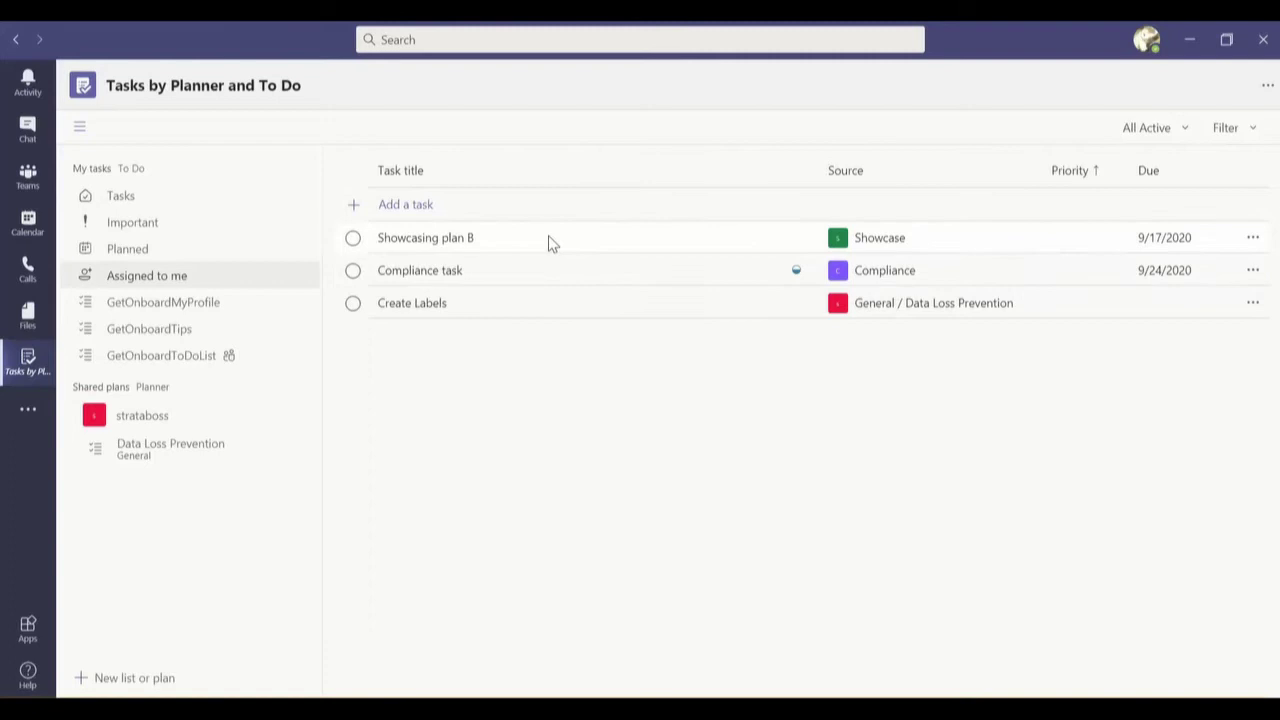
click(529, 271)
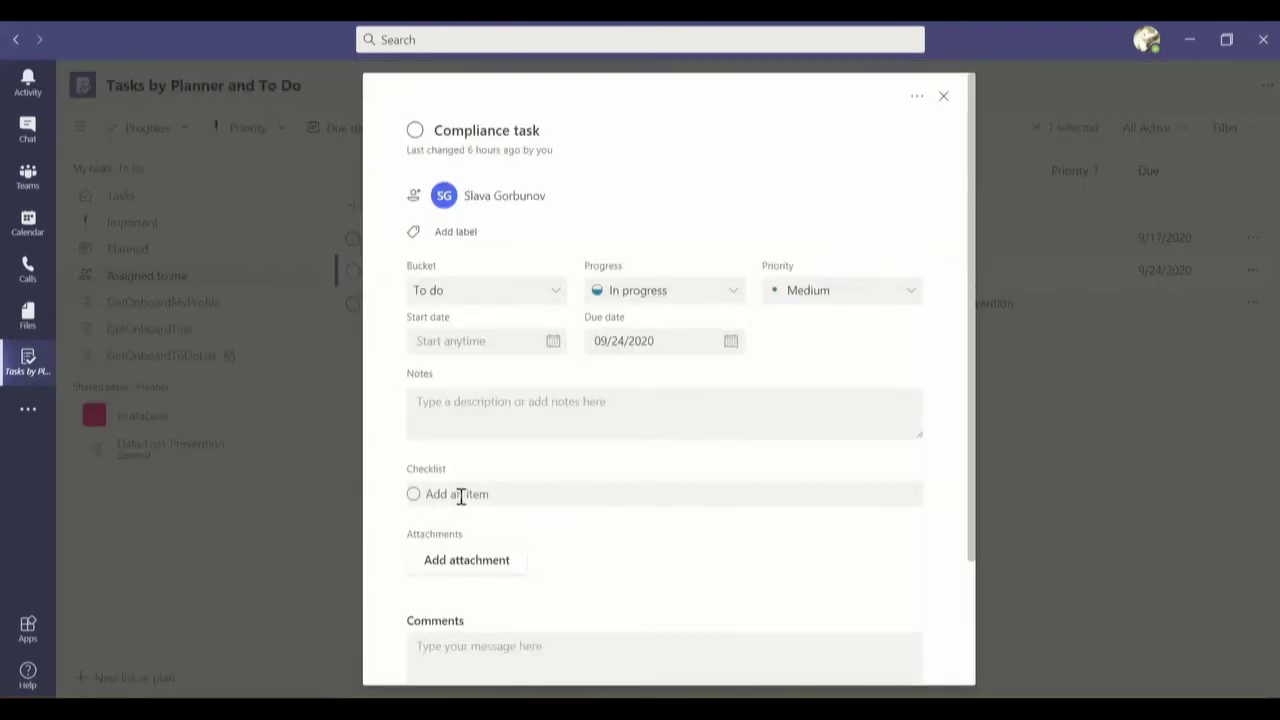
text(Sub items)
key(Return)
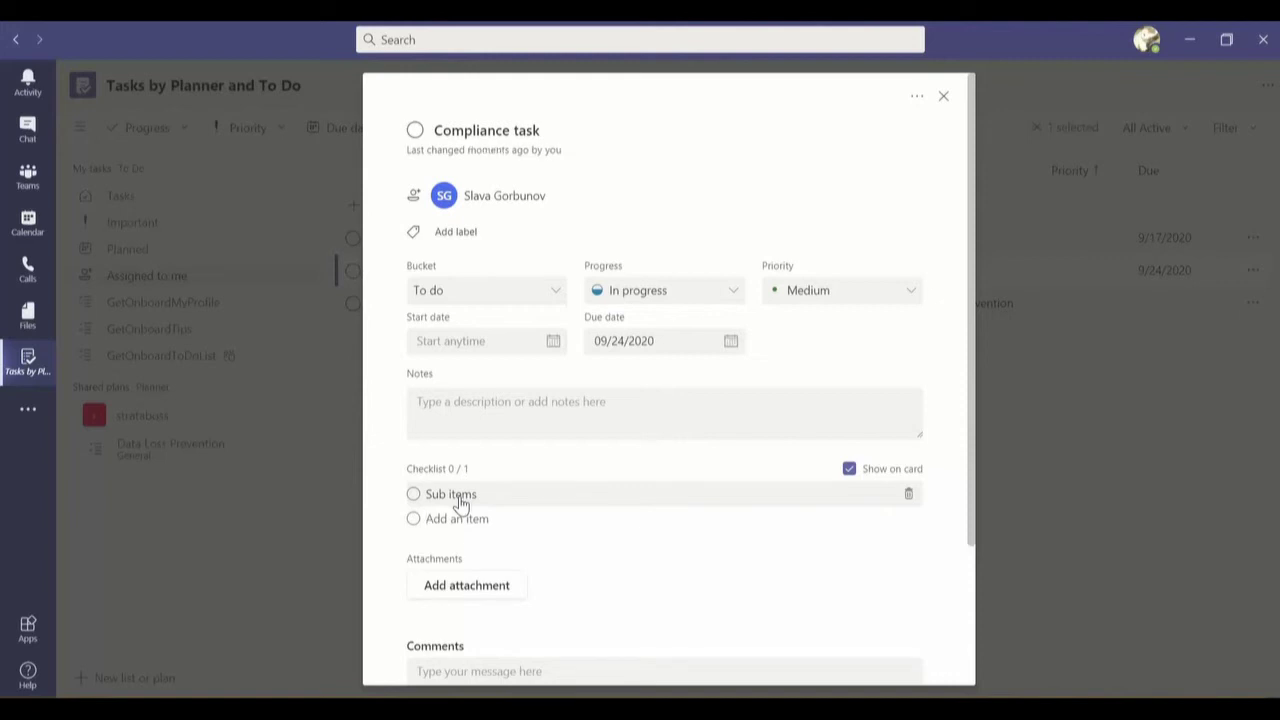
click(944, 96)
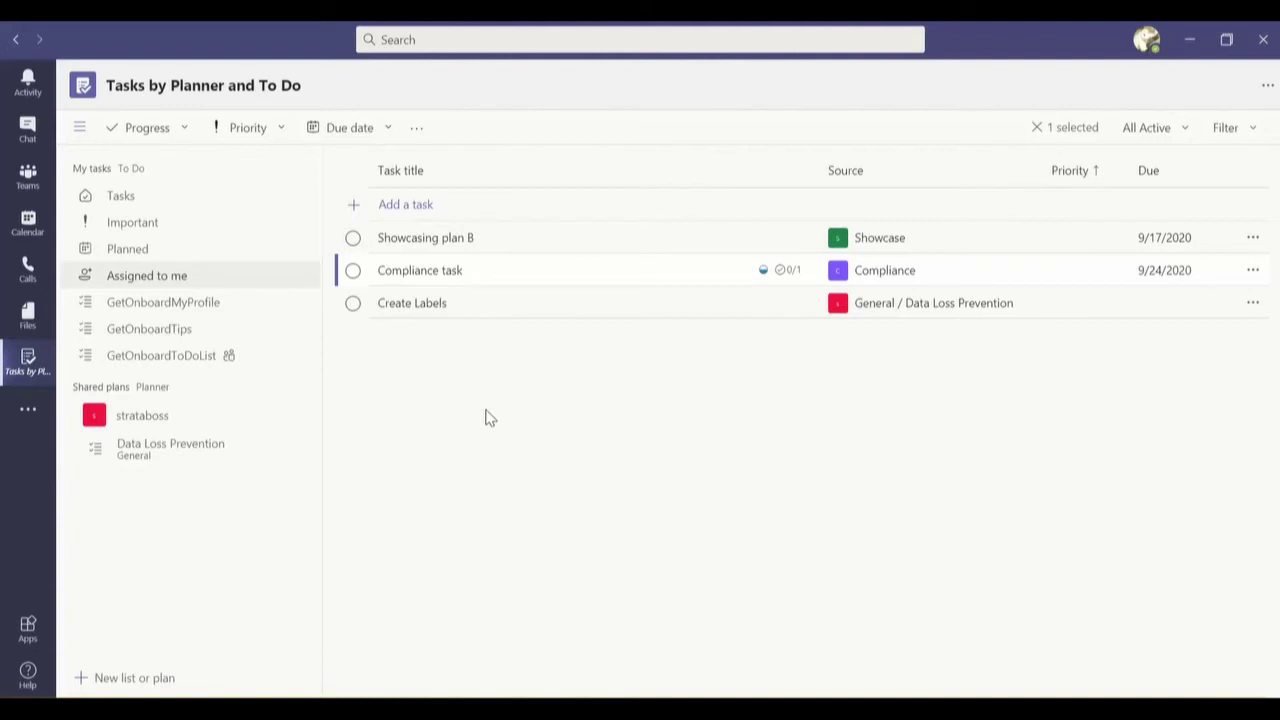
Step: Go to the strataboss General channel and show its Files tab
click(28, 178)
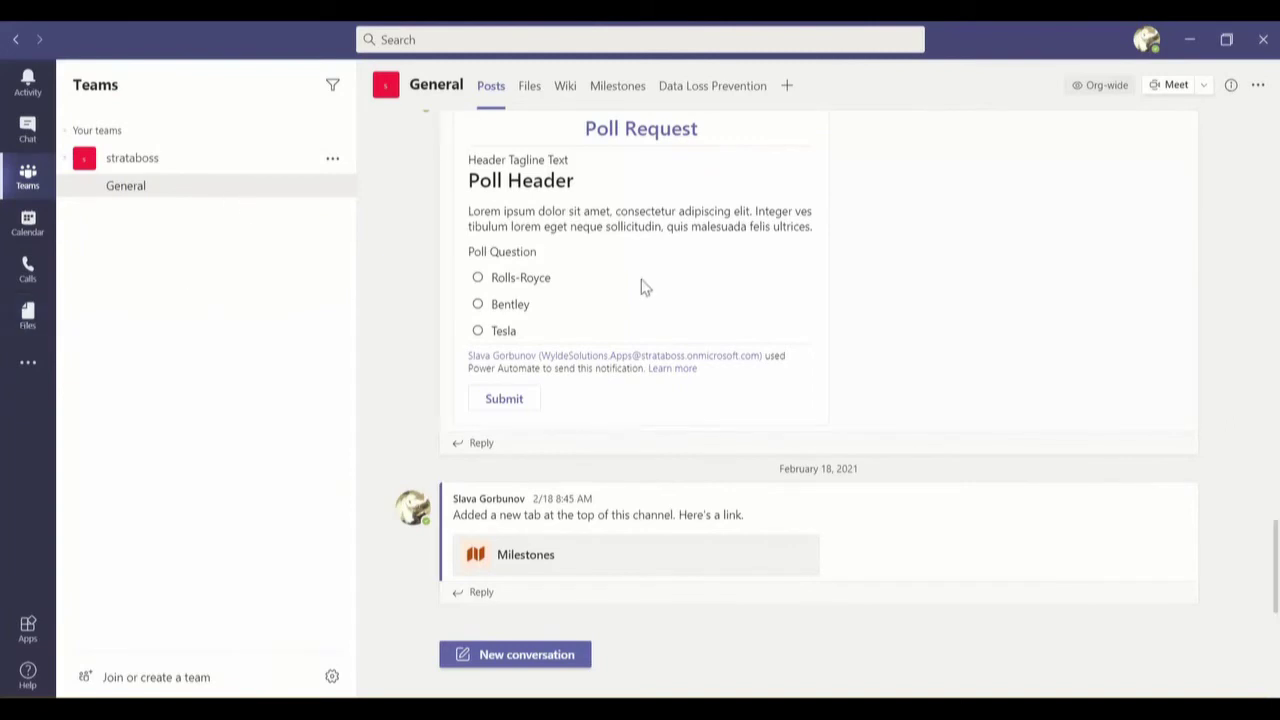
click(530, 102)
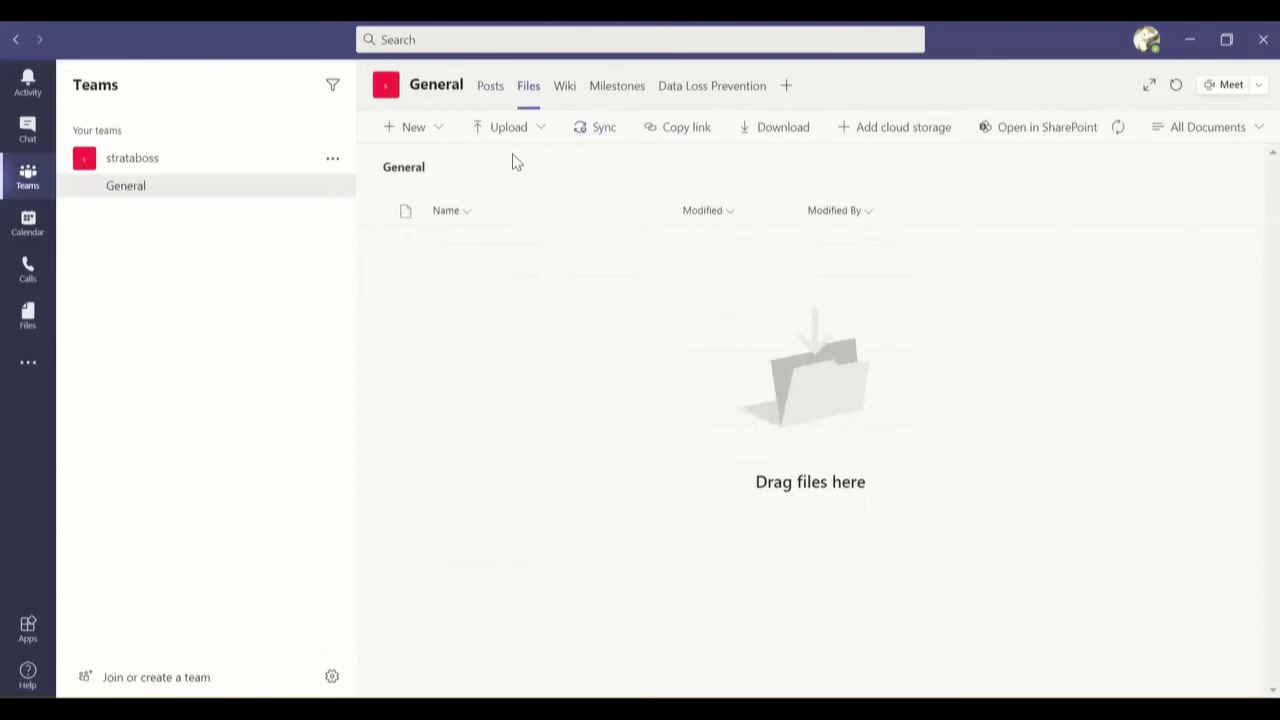
Step: Open the channel's Milestones tab and select the System Deployment project
click(696, 105)
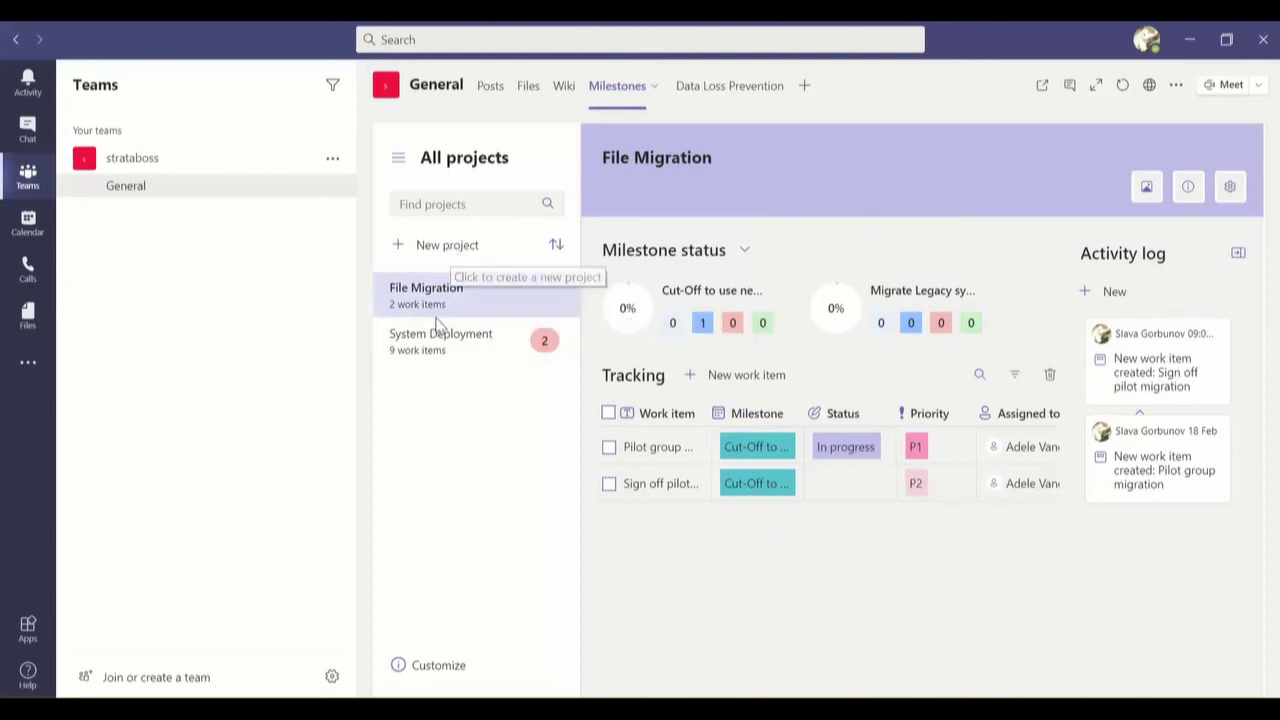
click(424, 348)
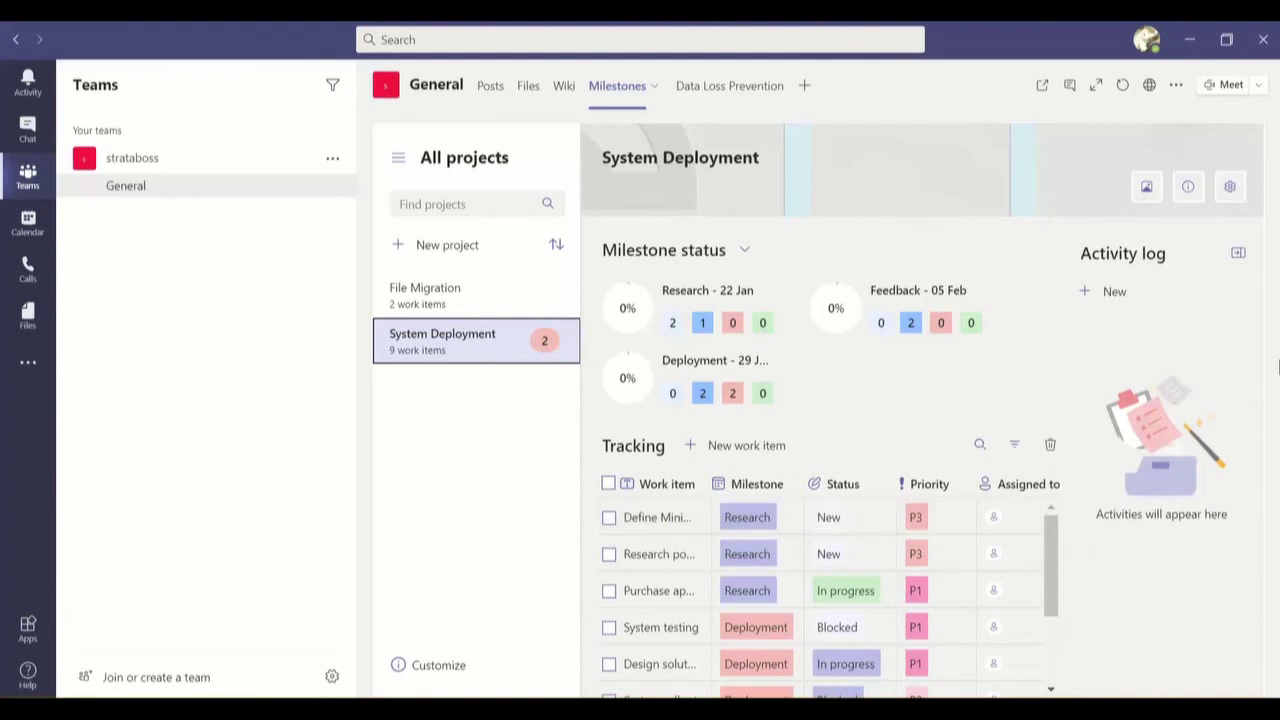
Step: Switch to the File Migration project and expand the Milestones app to full view
click(458, 300)
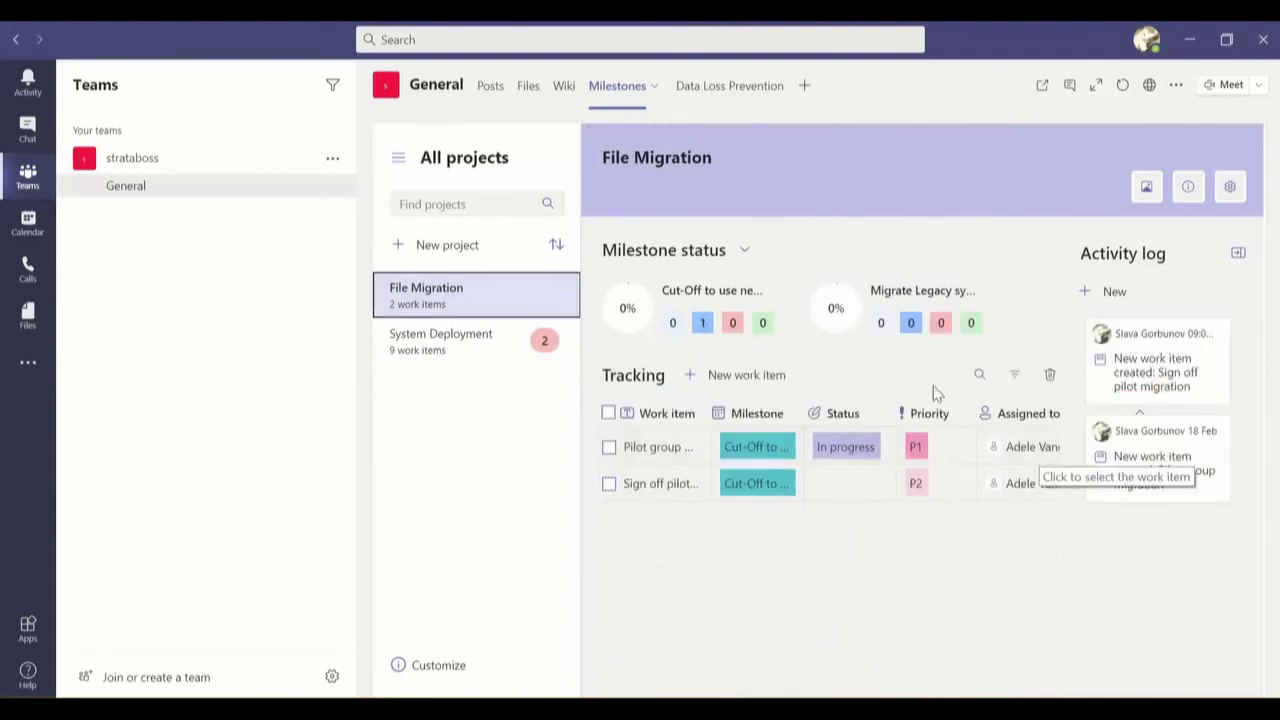
click(1233, 188)
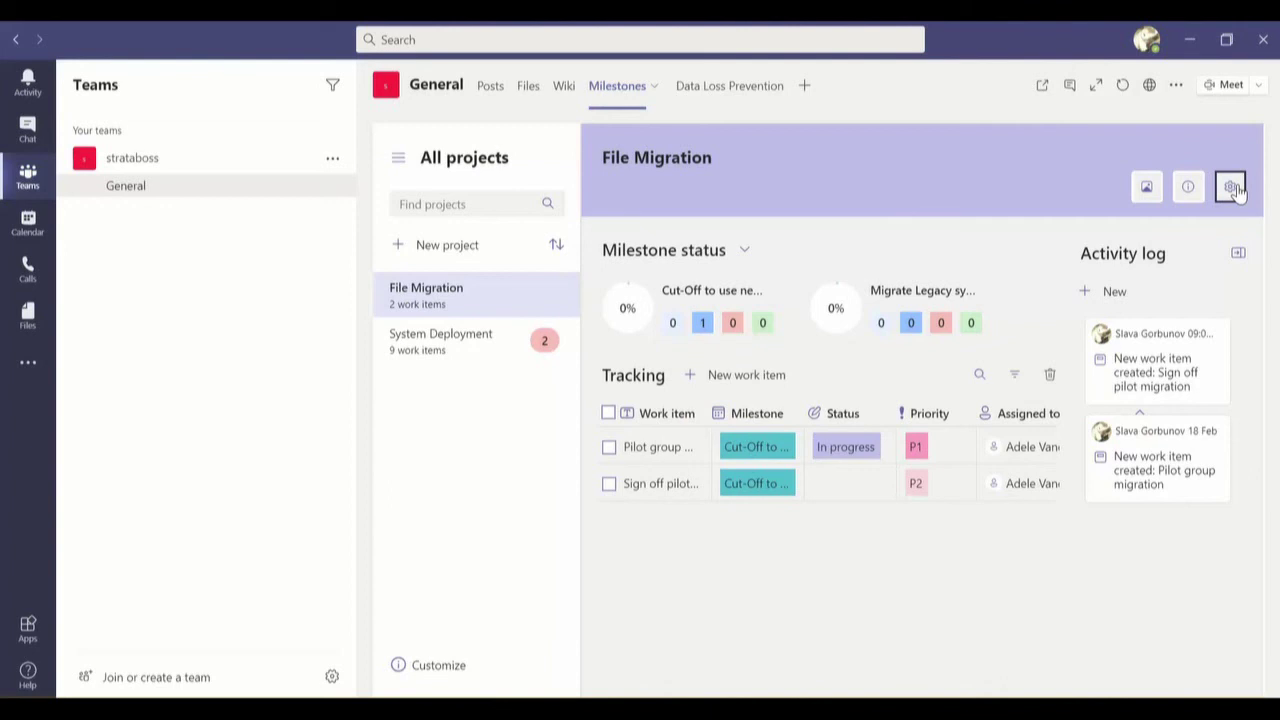
click(1096, 86)
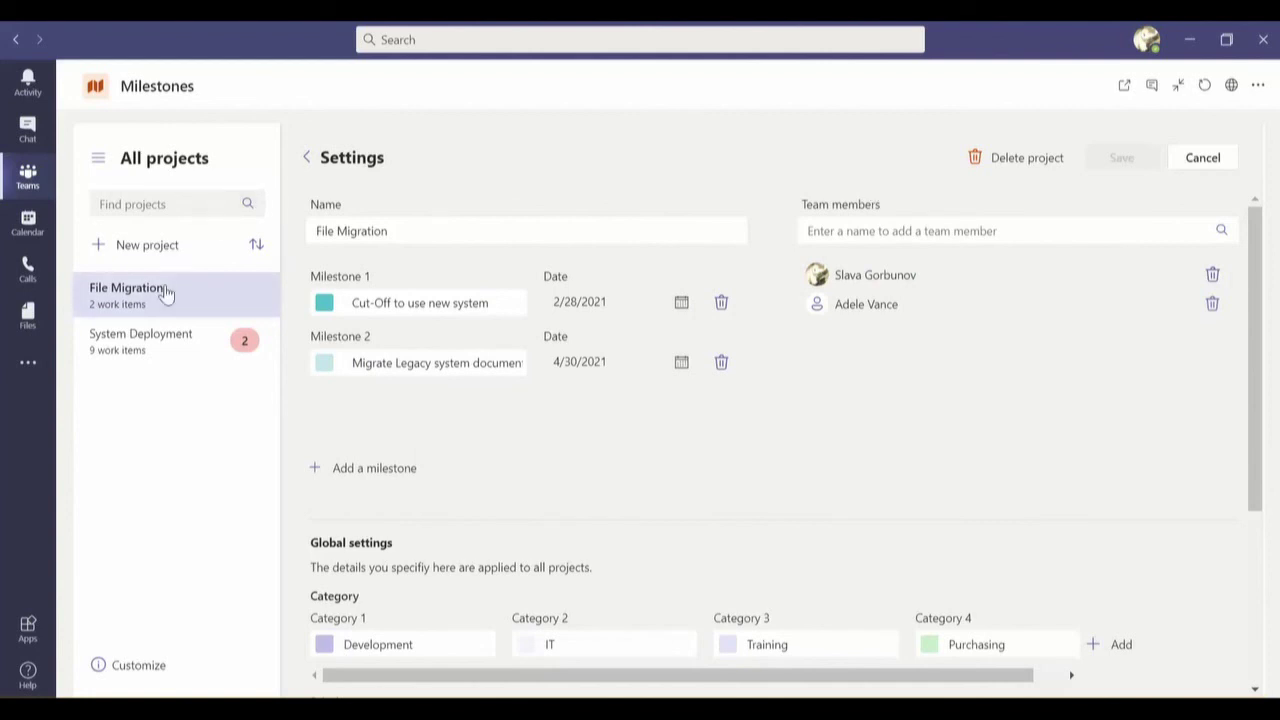
click(308, 157)
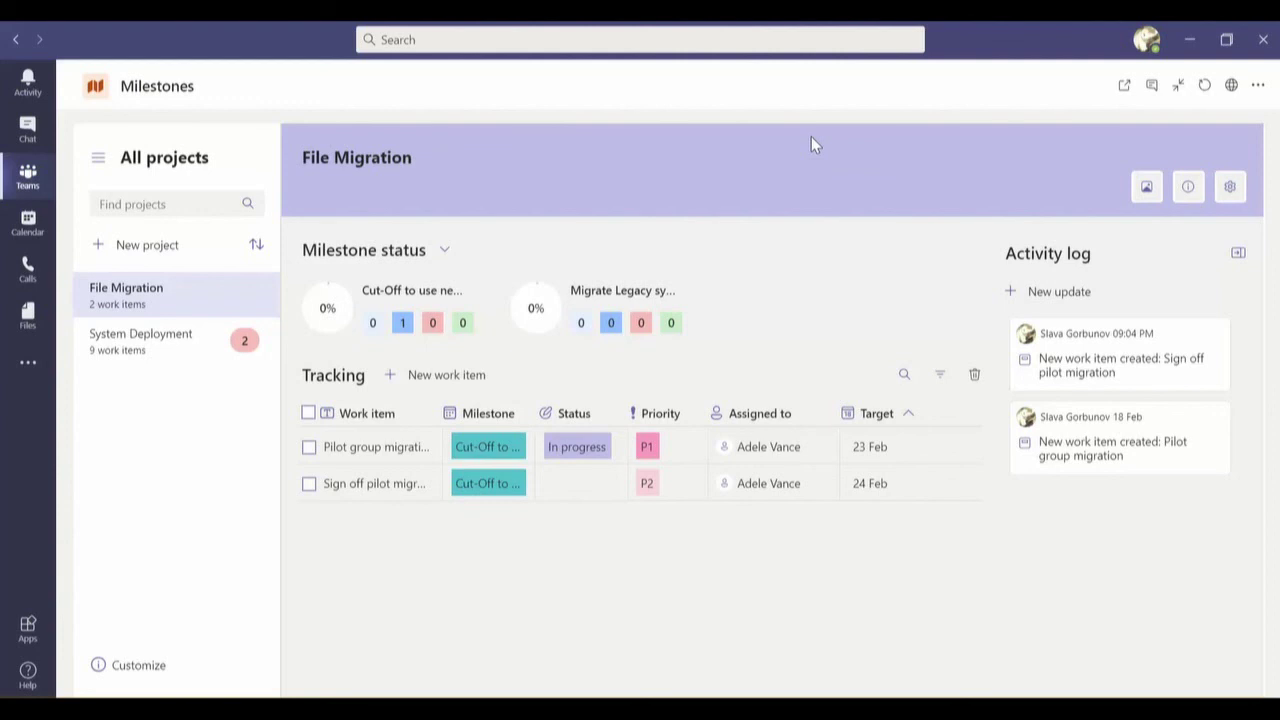
Step: Exit full view and open the General channel's Data Loss Prevention tab
click(1177, 87)
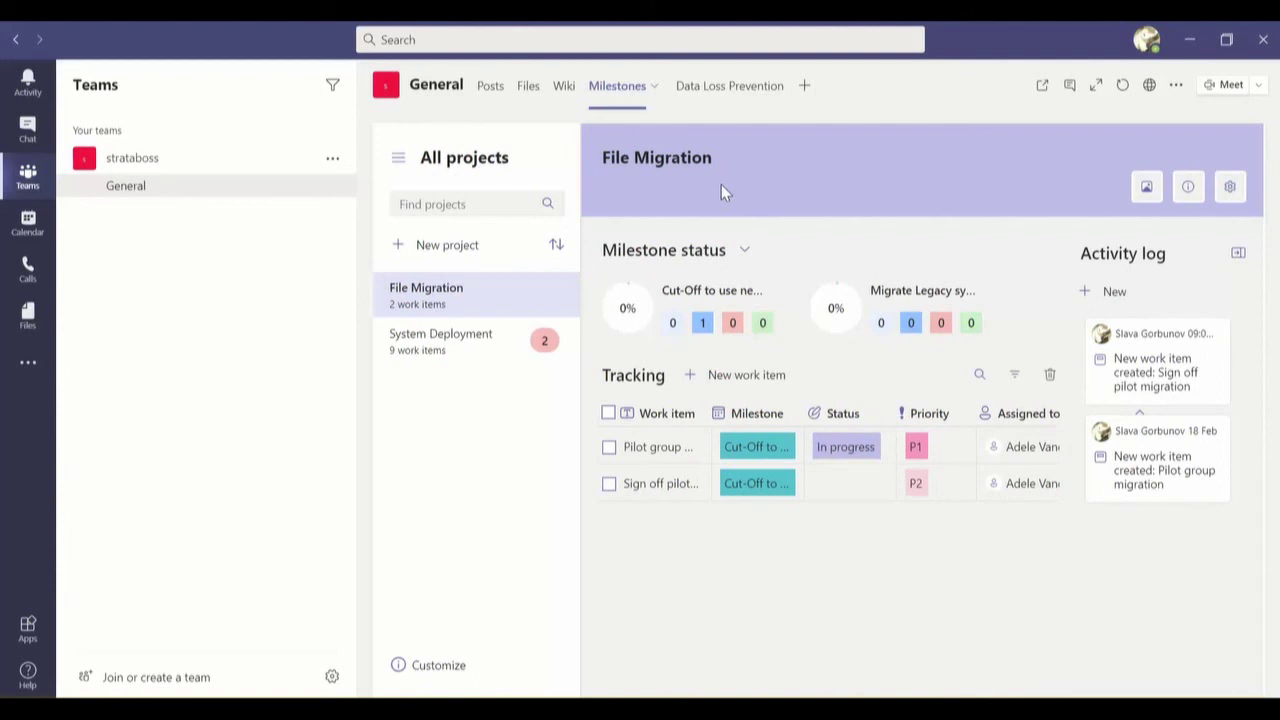
click(720, 95)
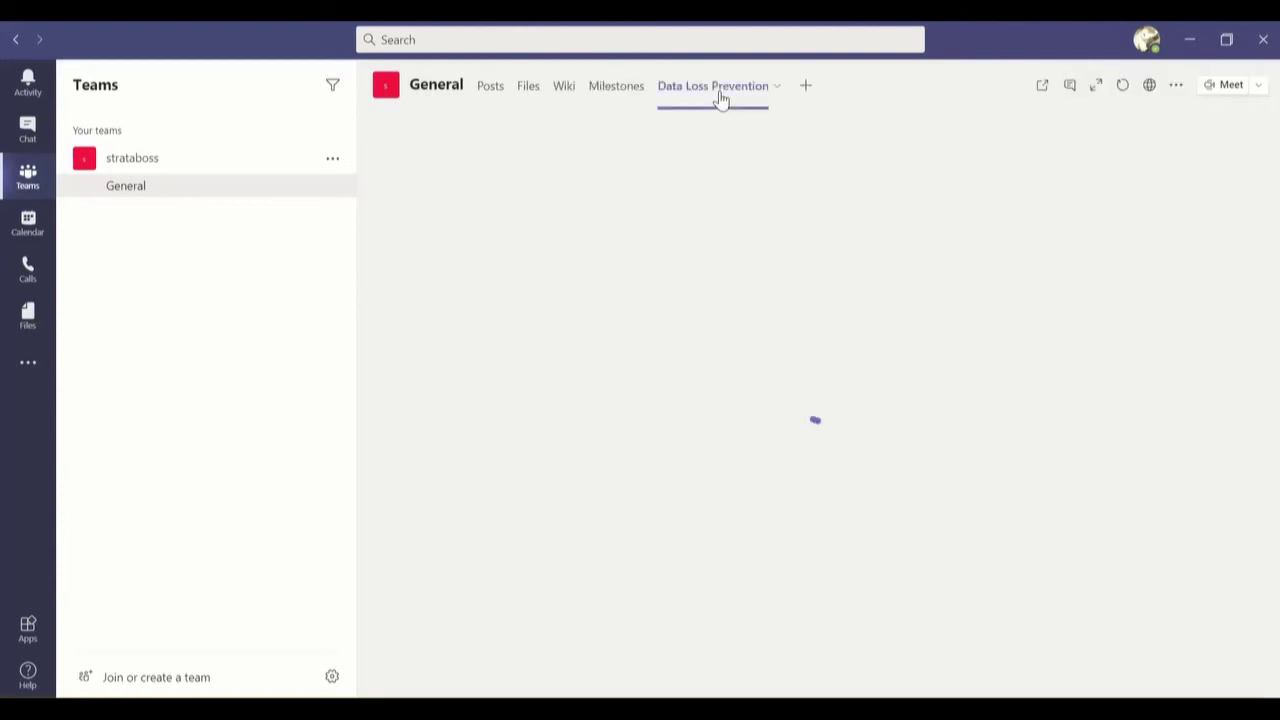